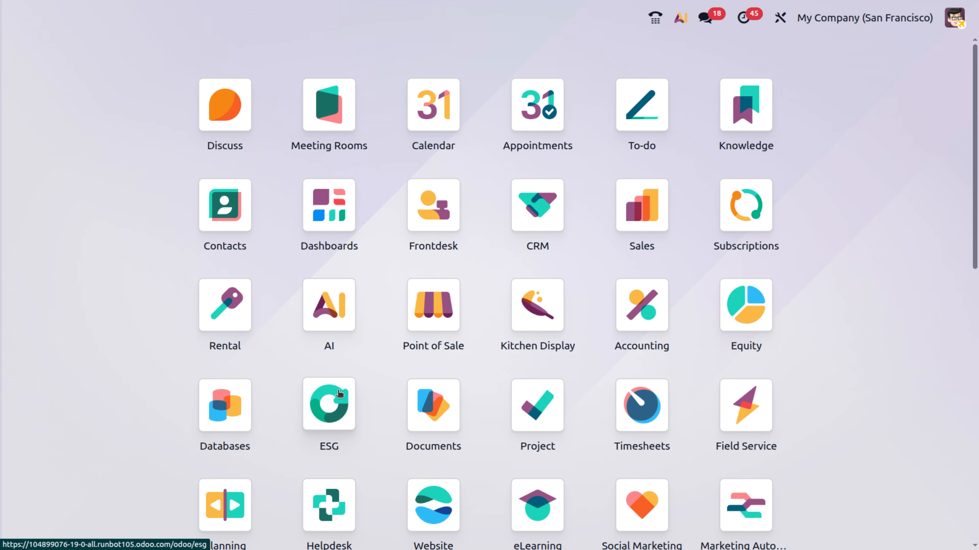
Step: Find and open the Employees app
type("emplo")
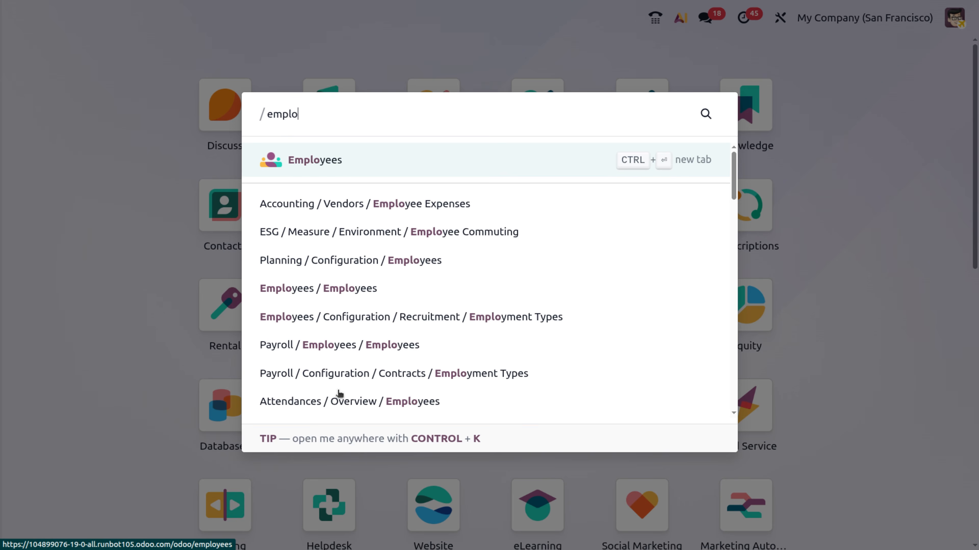
key("Escape")
left_click(338, 394)
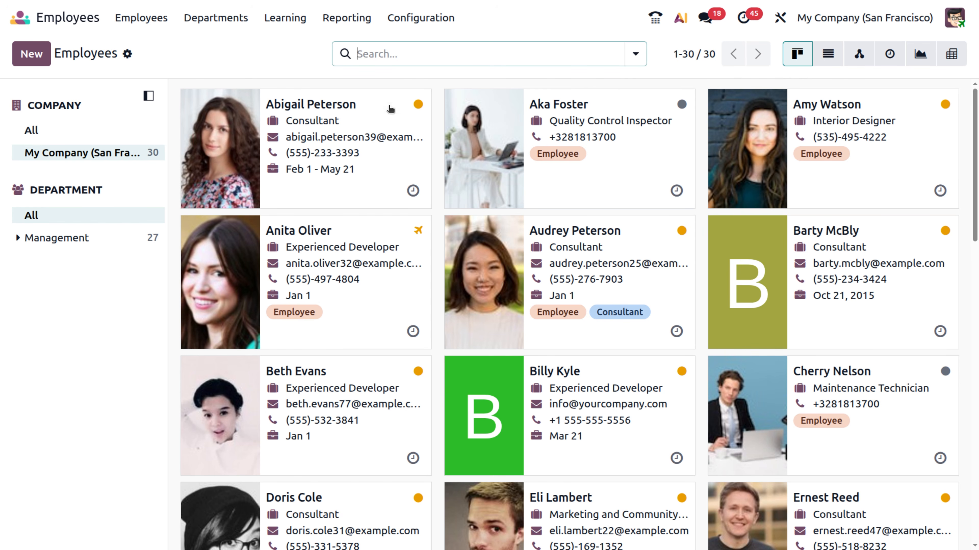
Step: Search the employee list by the employee's first name and open the matching Human Resources Manager record
left_click(389, 55)
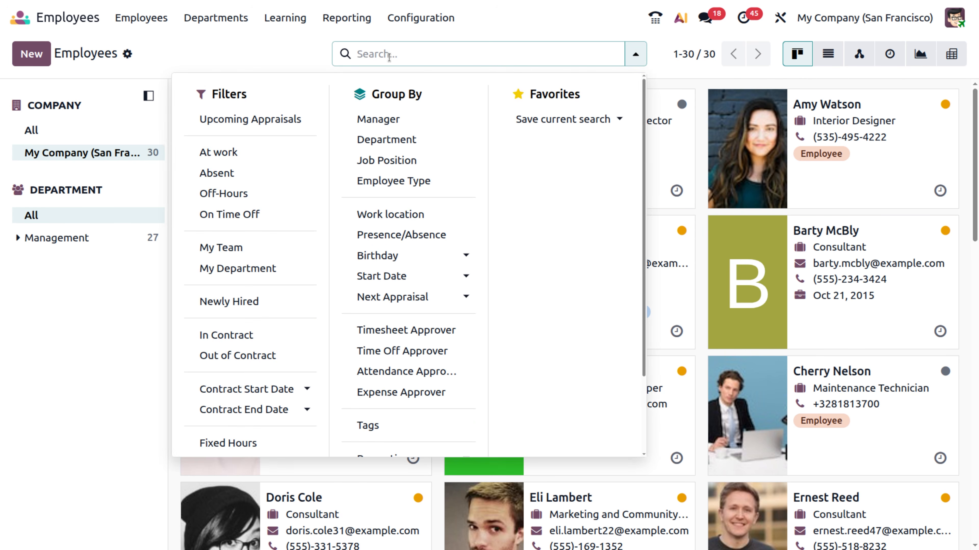
type("aysh")
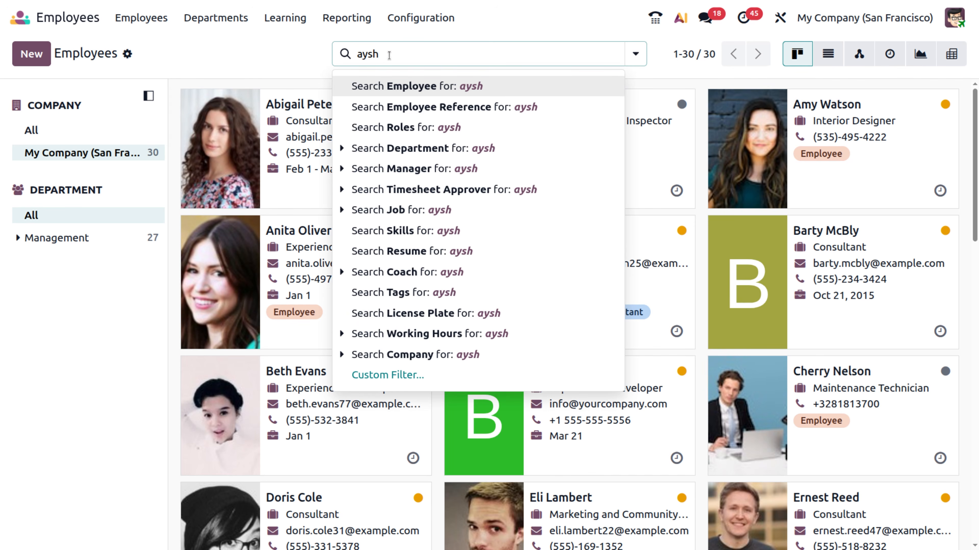
type("a")
key("Return")
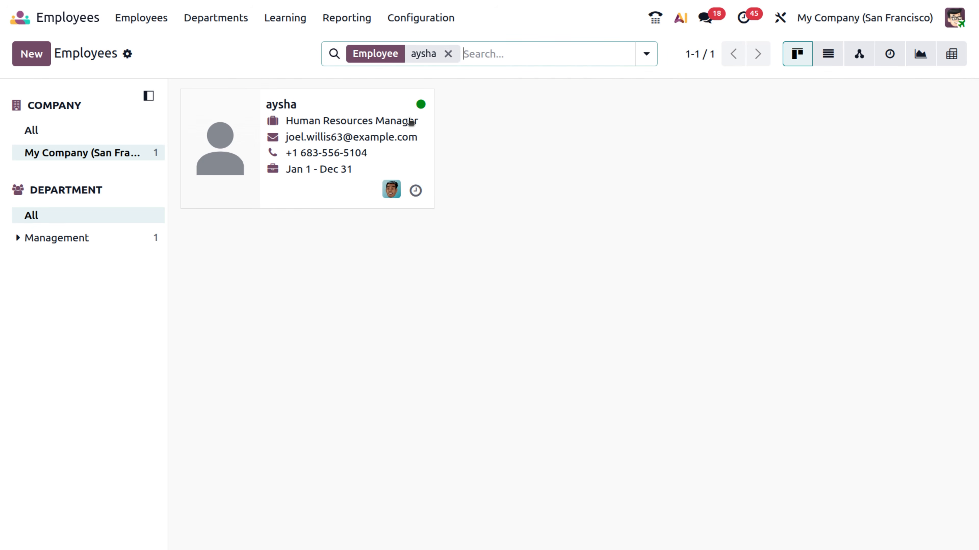
left_click(378, 165)
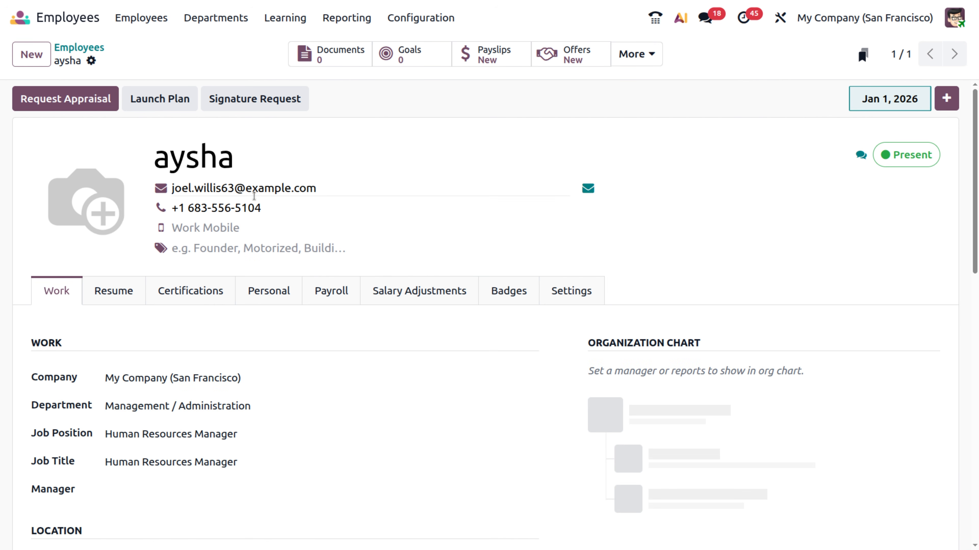
Step: Review the work and location details on the employee's record
scroll(244, 226, "down", 3)
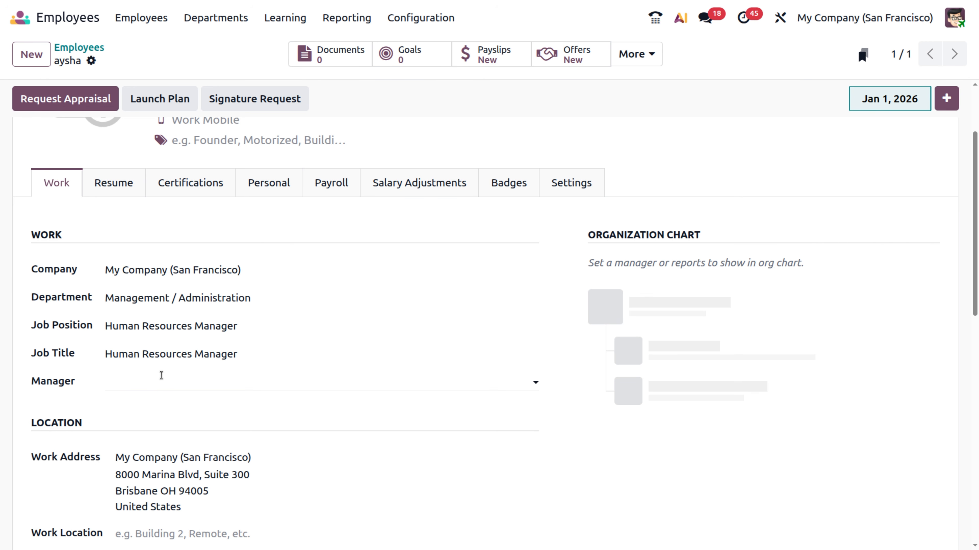
scroll(161, 376, "up", 3)
left_click_drag(161, 377, 246, 337)
left_click(246, 337)
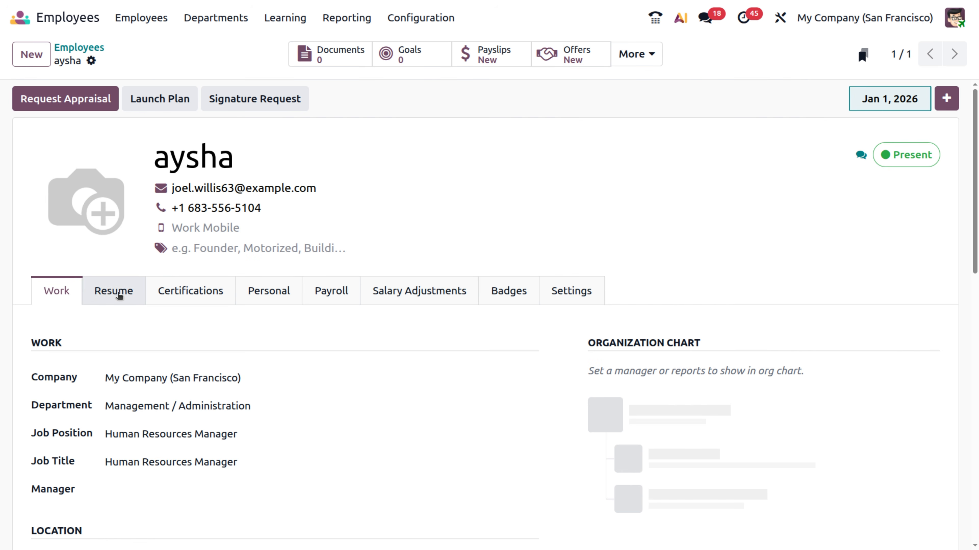
Step: Examine the employee's payroll contract overview, including the pay period choices for the wage
left_click(330, 291)
scroll(330, 291, "down", 5)
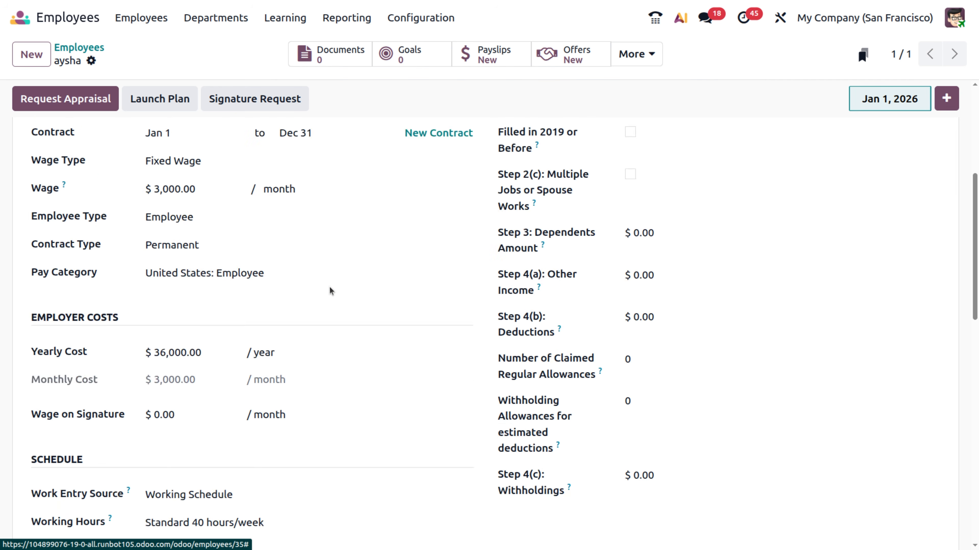
scroll(330, 292, "up", 3)
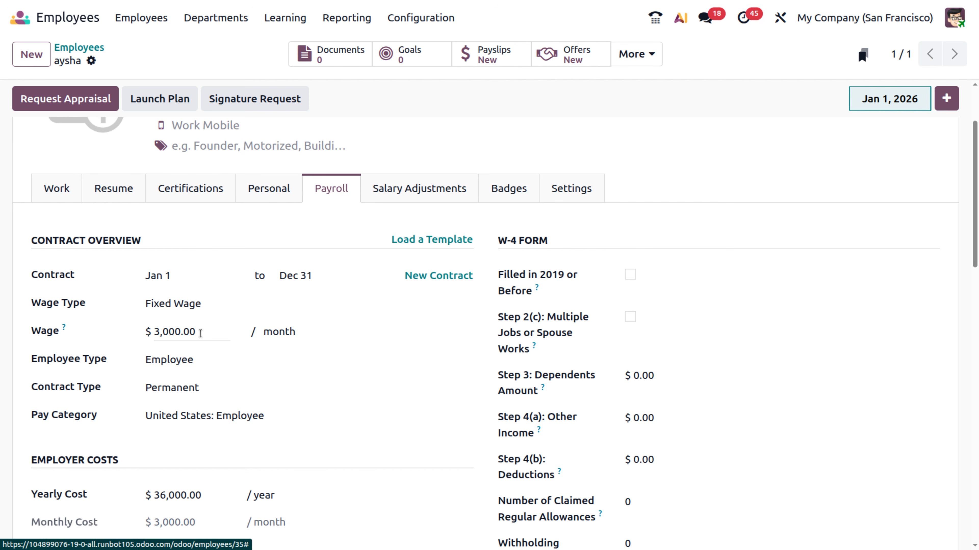
left_click(317, 332)
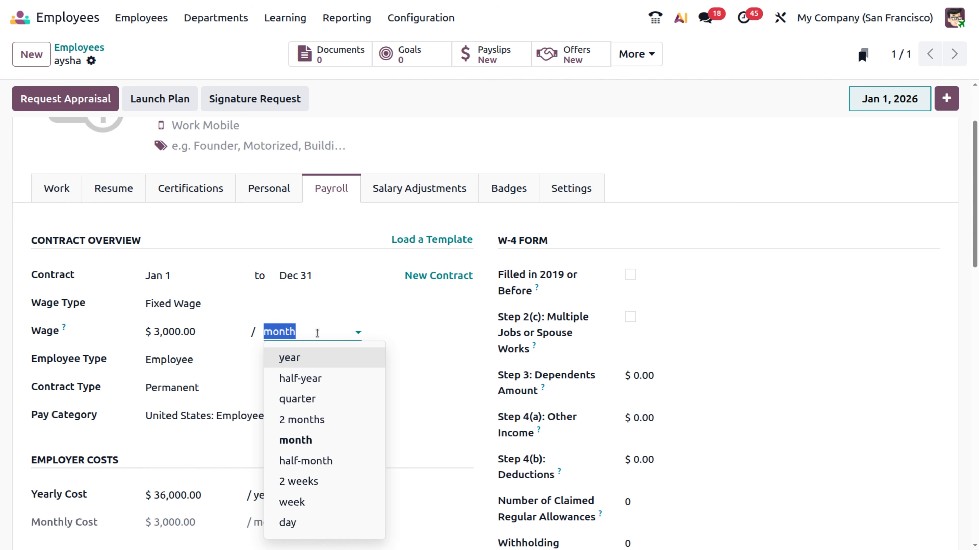
left_click(317, 332)
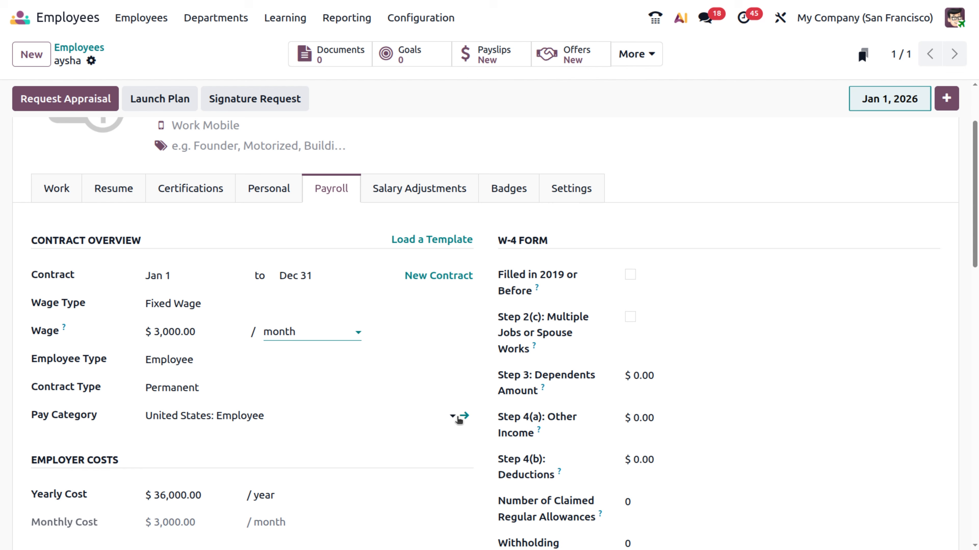
Step: Open the United States: Regular Pay salary structure through the contract's United States: Employee pay category
left_click(465, 417)
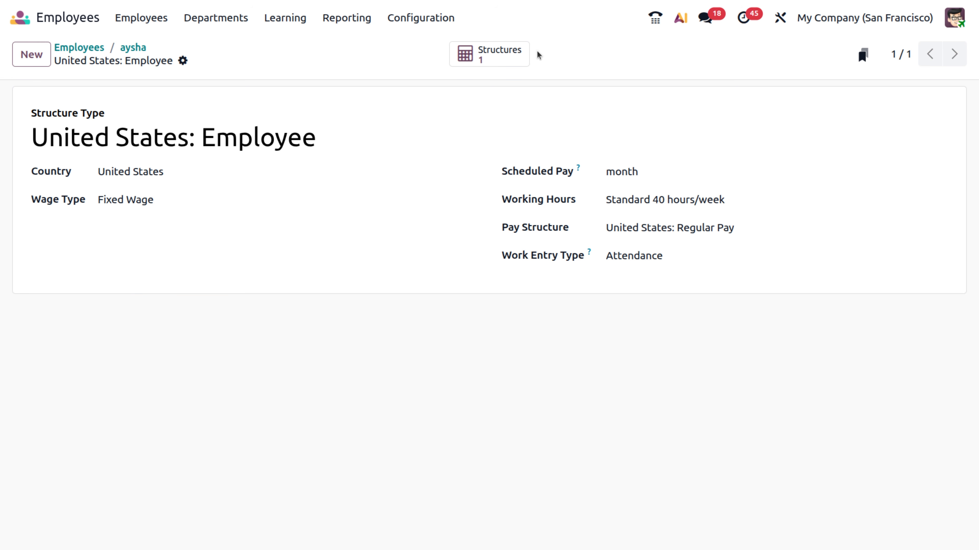
left_click(508, 51)
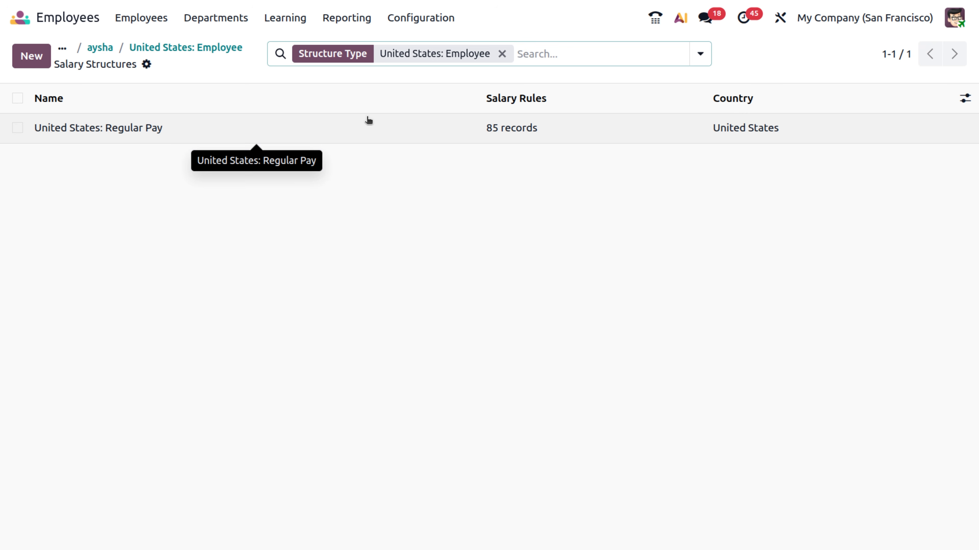
left_click(368, 120)
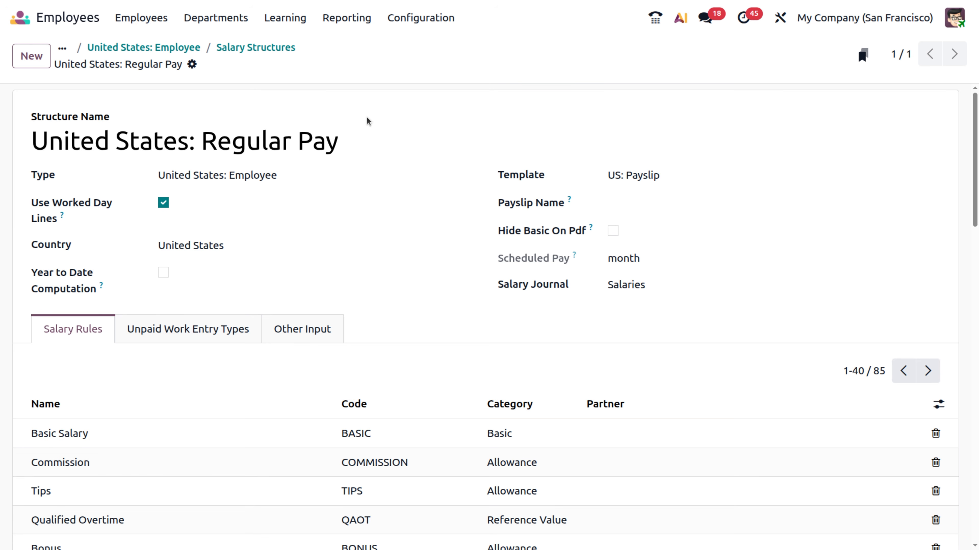
Step: Examine the salary rules, codes and categories listed in the United States: Regular Pay structure
scroll(254, 346, "down", 6)
scroll(255, 347, "up", 2)
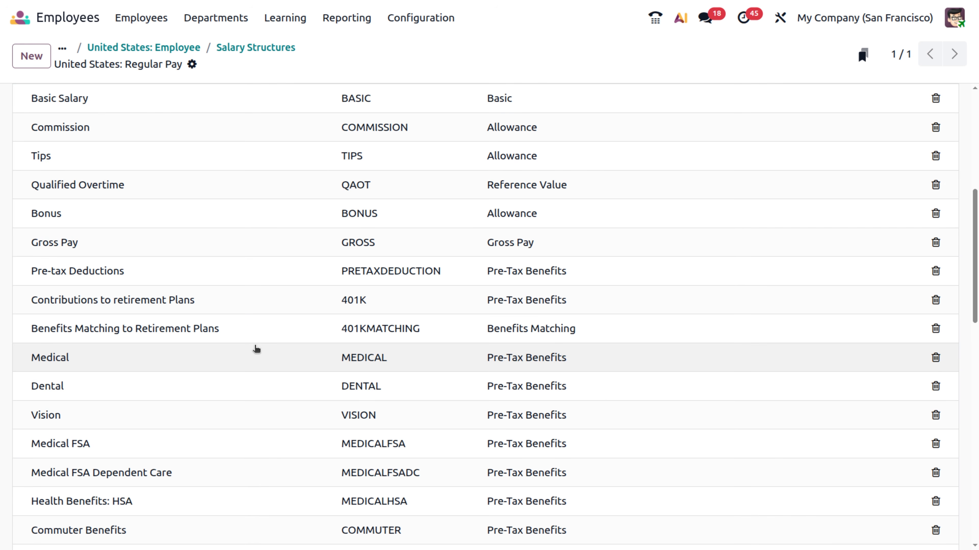
scroll(256, 349, "up", 1)
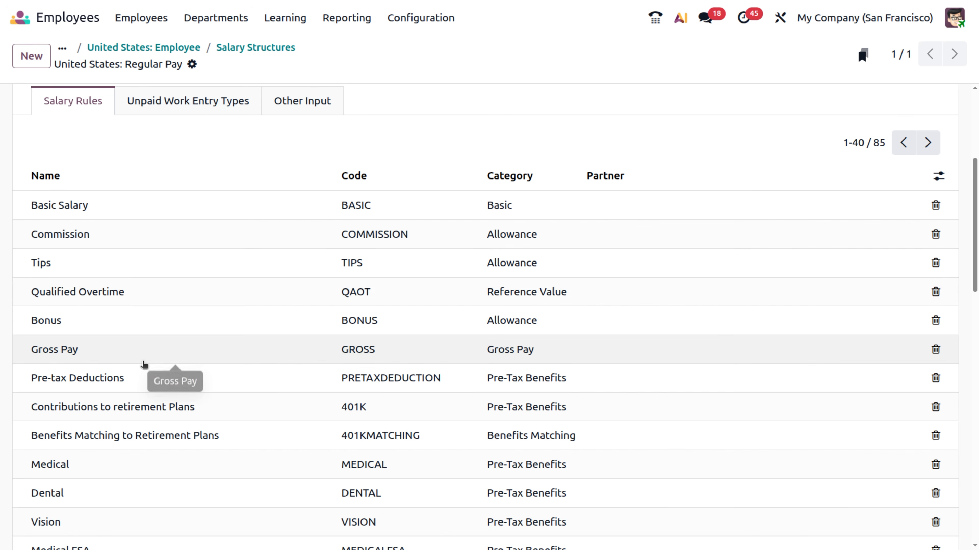
scroll(145, 364, "down", 15)
scroll(145, 364, "up", 1)
scroll(144, 364, "up", 15)
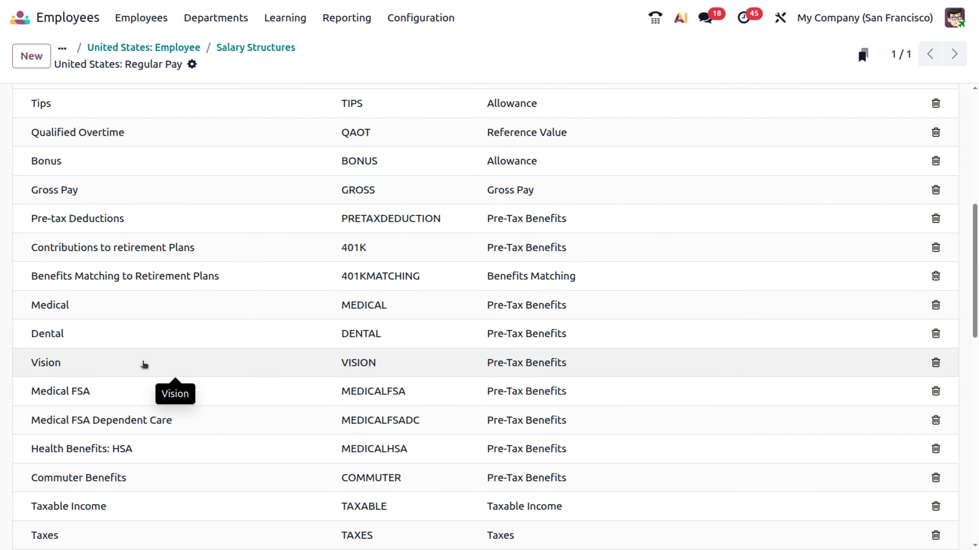
scroll(188, 222, "up", 6)
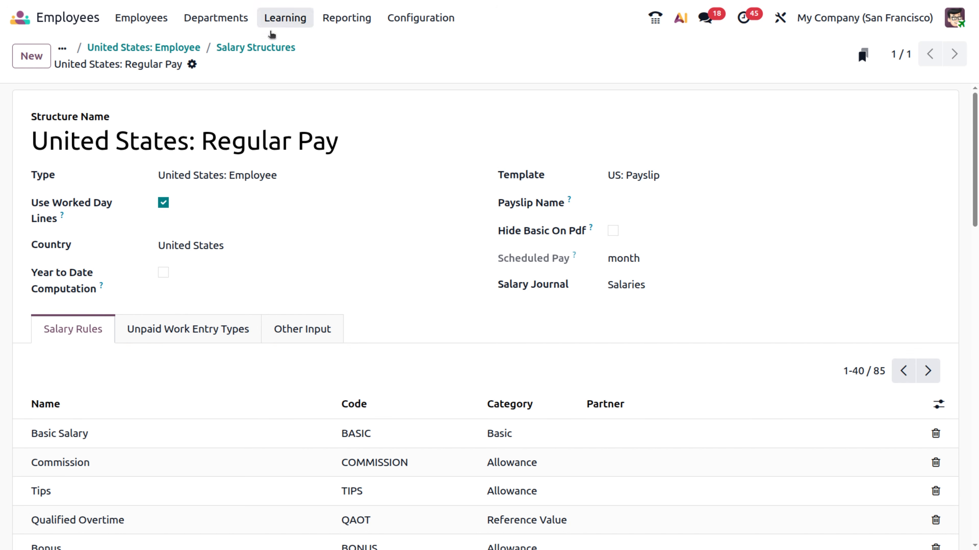
Step: Return to the employee's record and review the employer costs and schedule in the payroll details
left_click(64, 50)
left_click(77, 79)
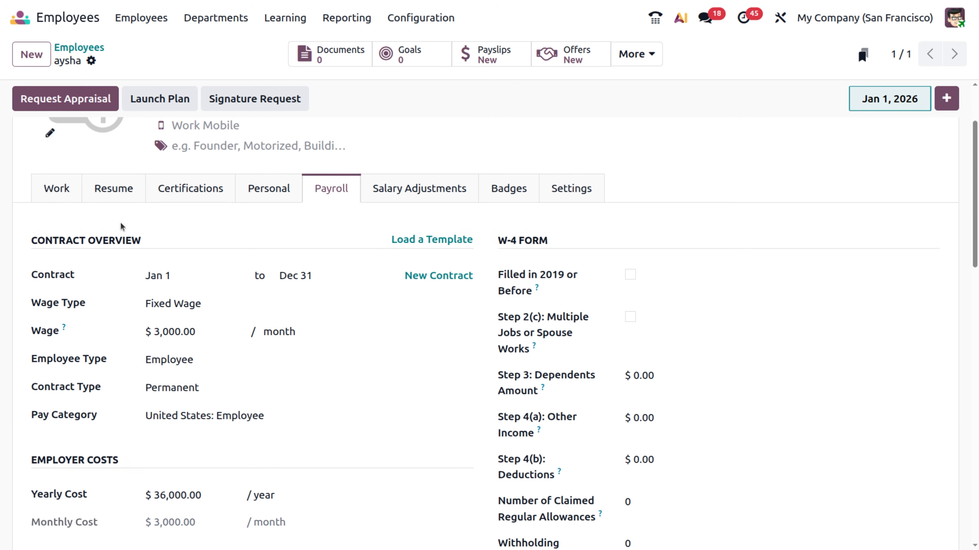
scroll(202, 456, "down", 5)
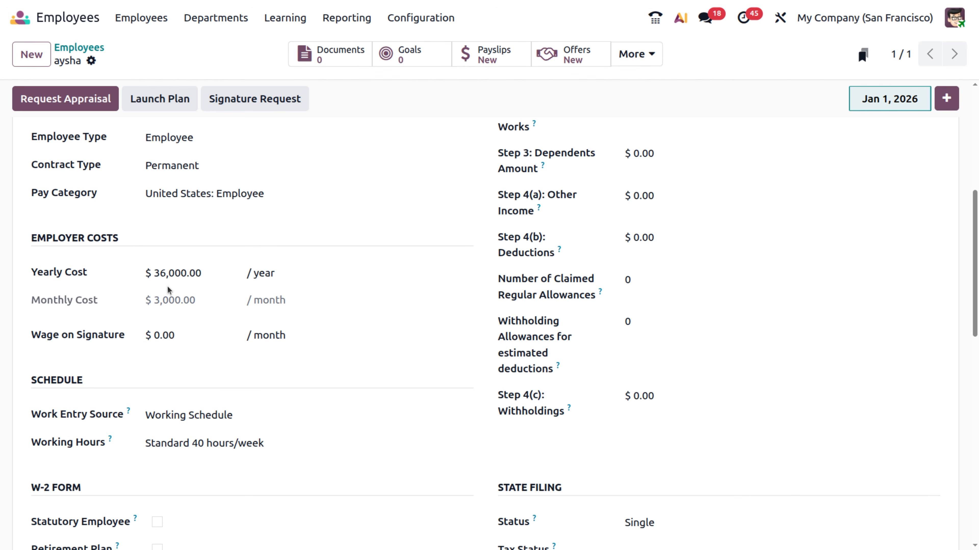
scroll(201, 384, "down", 5)
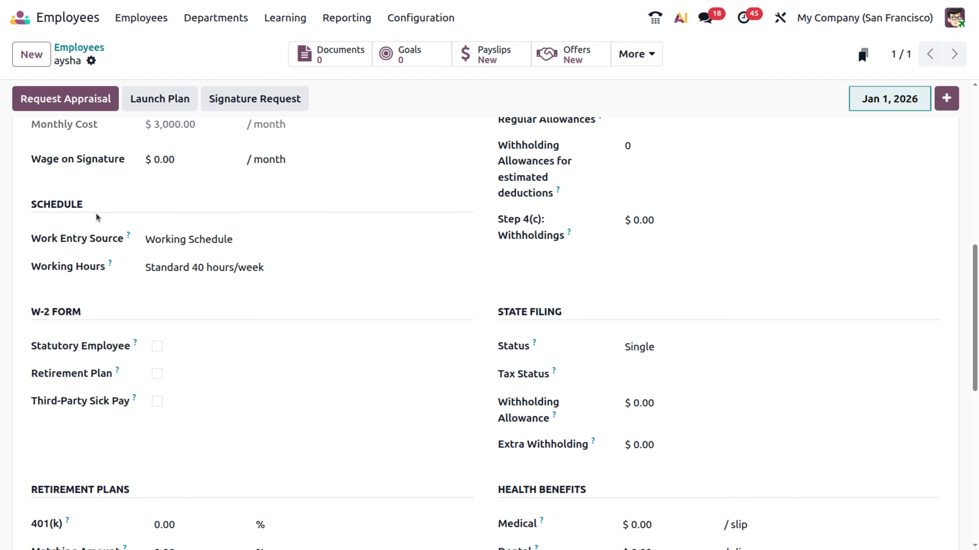
Step: Check the available options and help text for Work Entry Source, and the choices for Working Hours
left_click(278, 240)
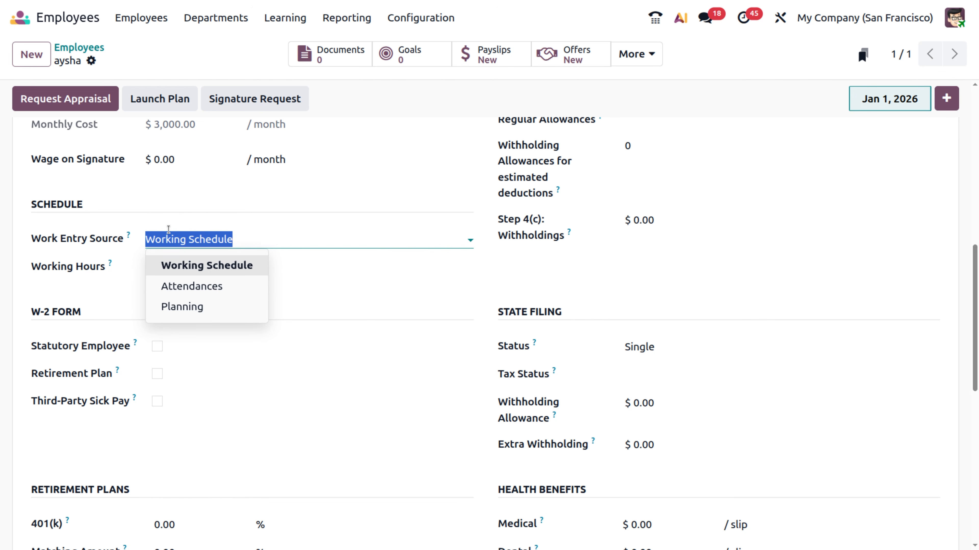
mouse_move(128, 236)
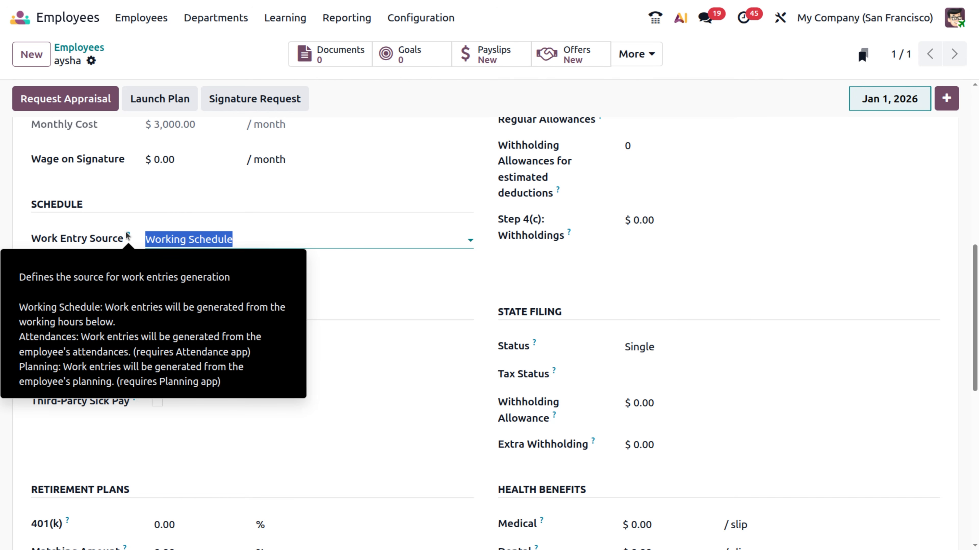
left_click(277, 231)
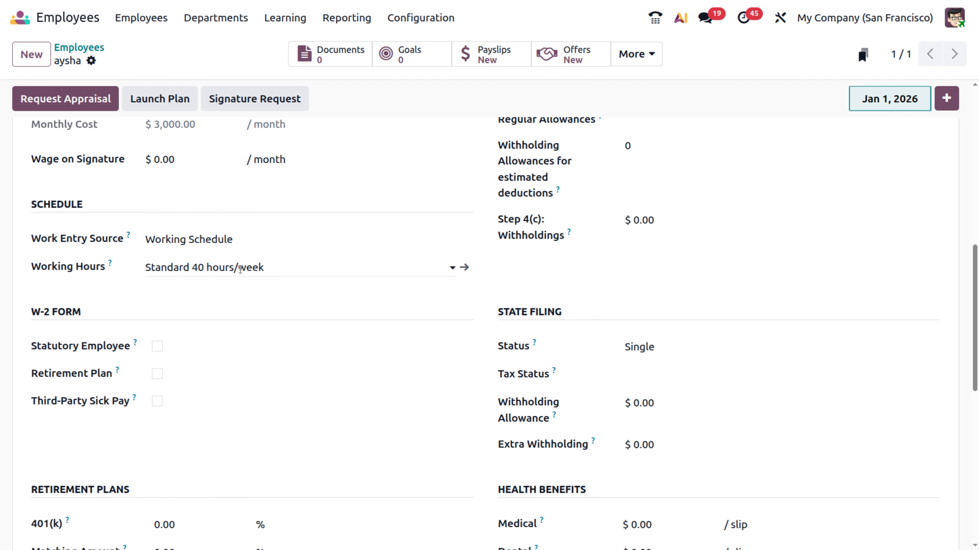
left_click(278, 269)
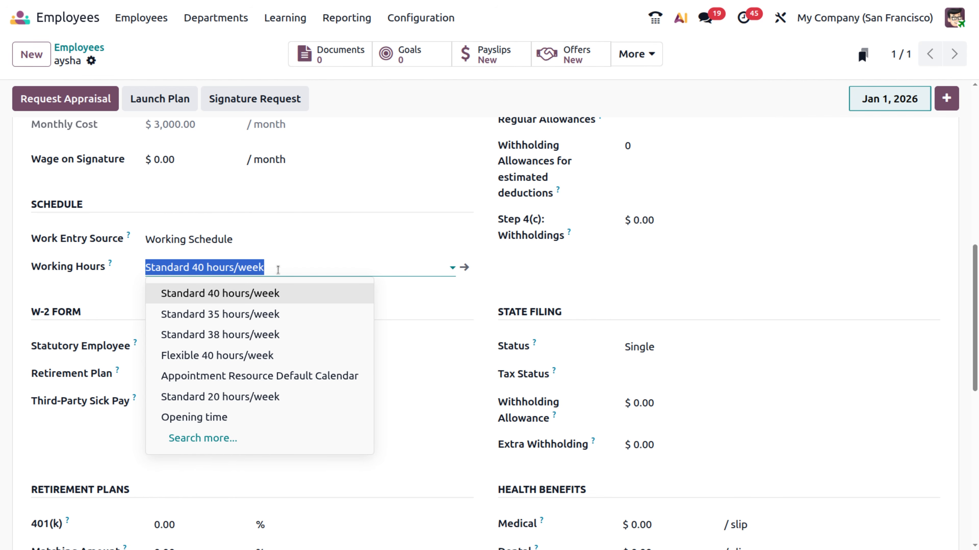
left_click(277, 269)
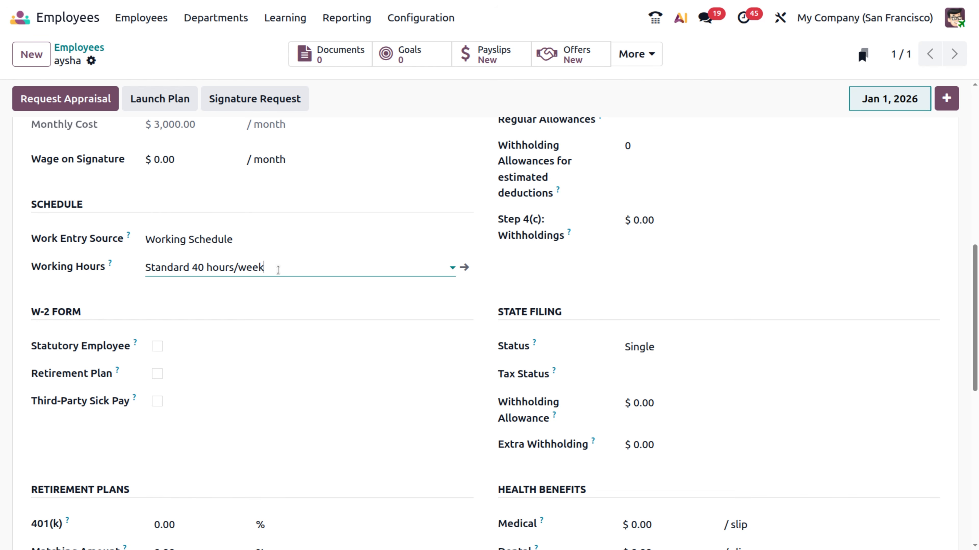
Step: Recheck the payroll details and start a new payslip from the employee's record
scroll(277, 269, "up", 10)
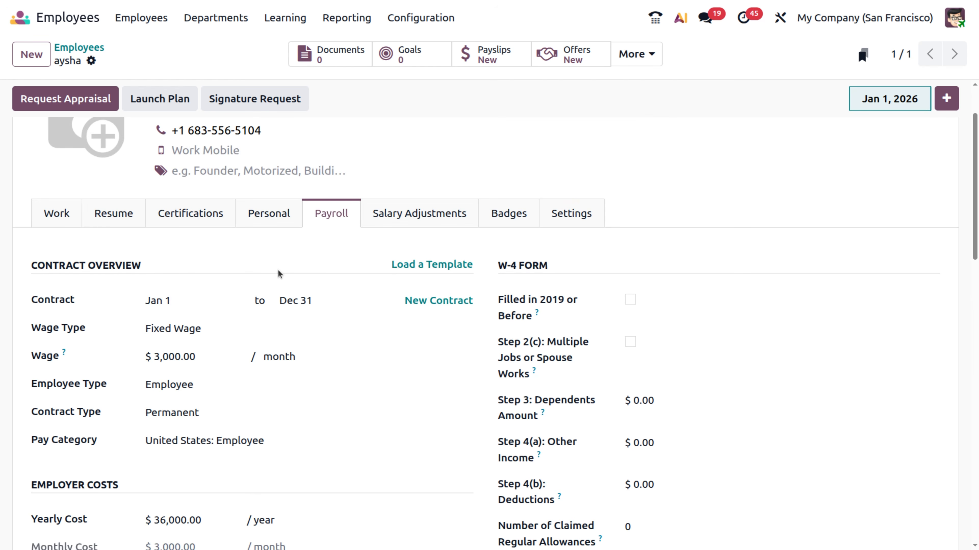
scroll(458, 347, "down", 6)
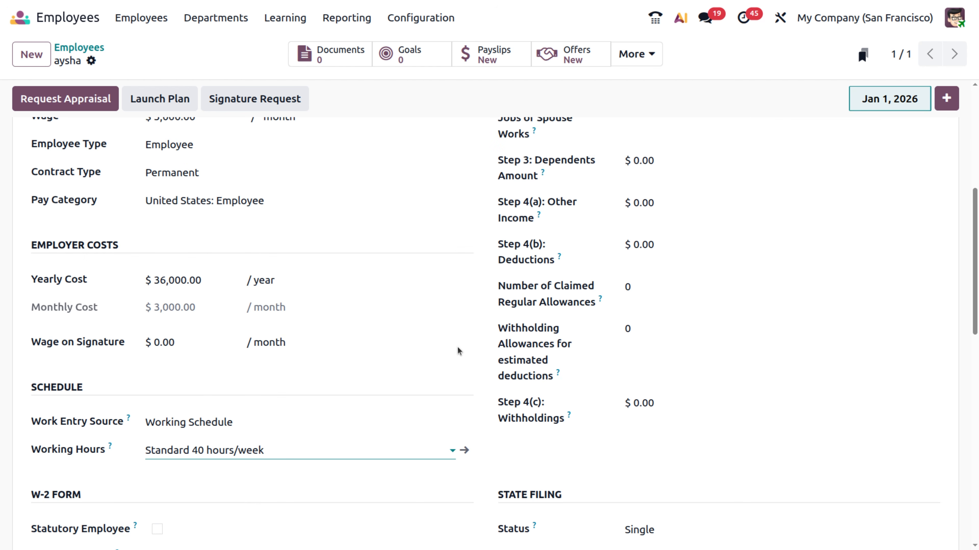
scroll(457, 347, "up", 6)
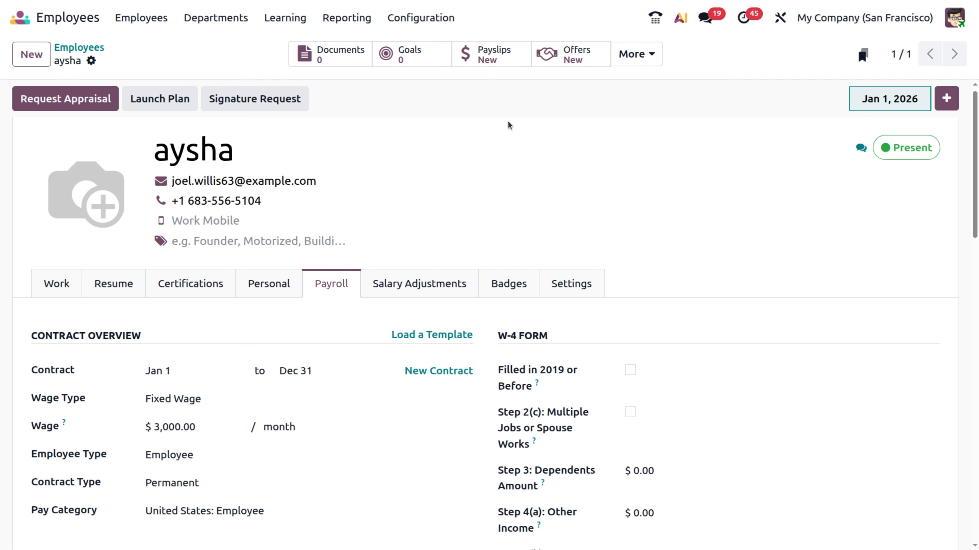
left_click(494, 58)
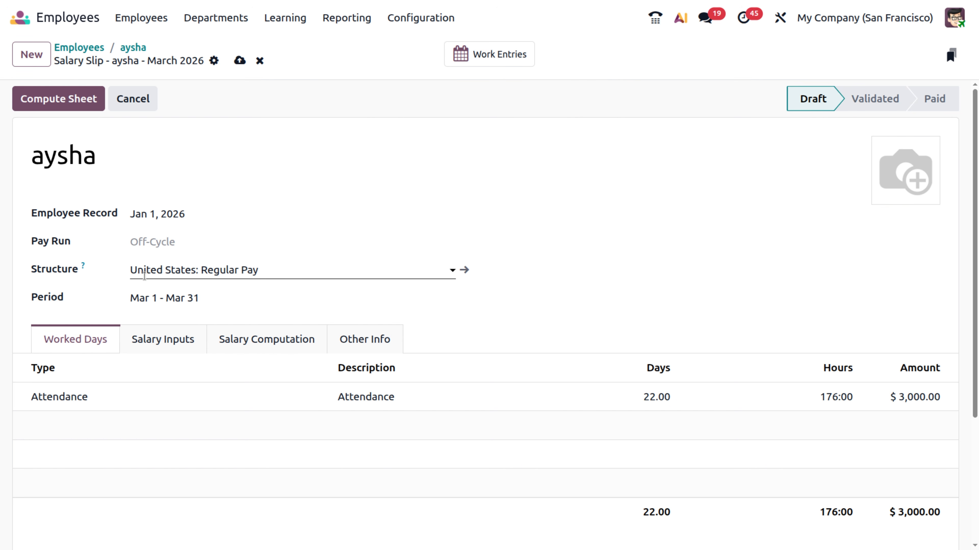
Step: Review the draft payslip's structure, worked days, salary inputs, salary computation and other info
mouse_move(82, 269)
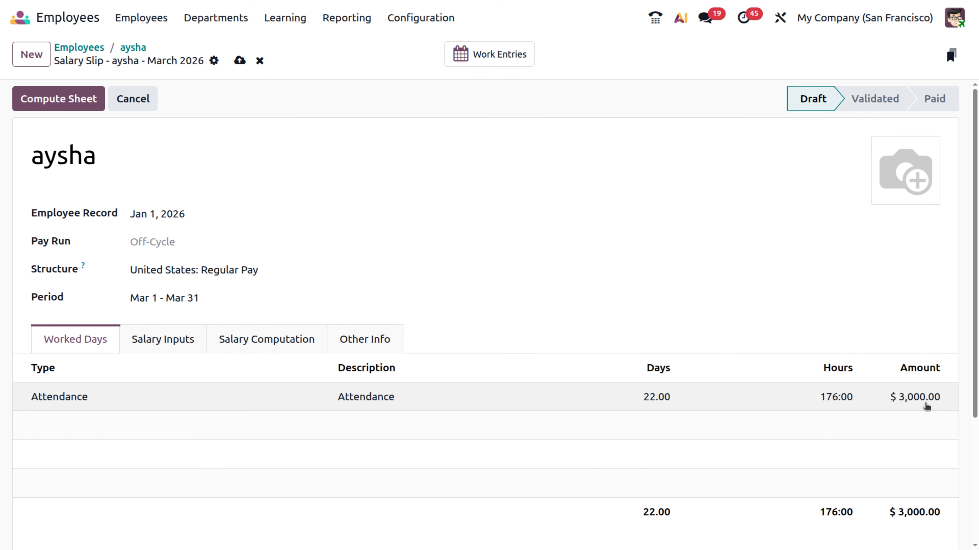
scroll(927, 407, "down", 3)
scroll(927, 407, "up", 3)
left_click(167, 349)
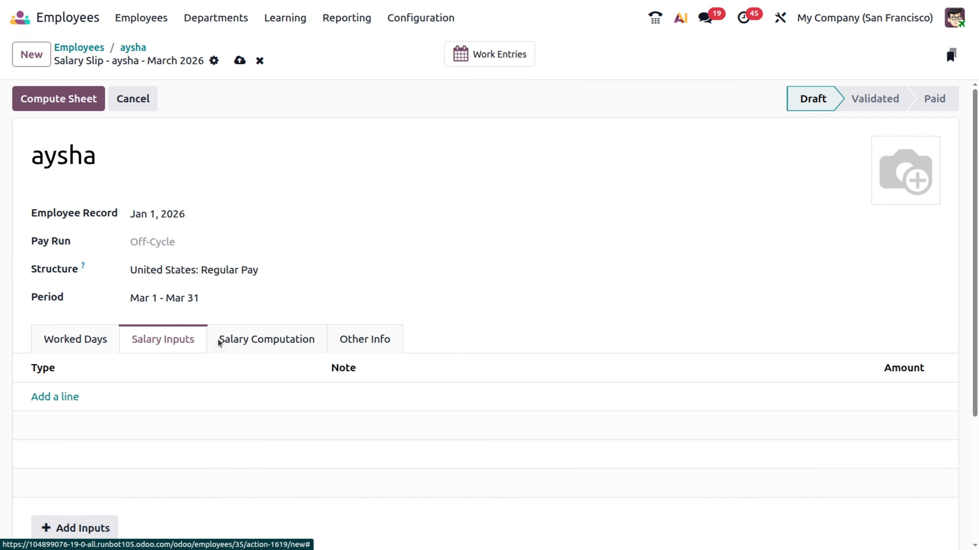
left_click(231, 346)
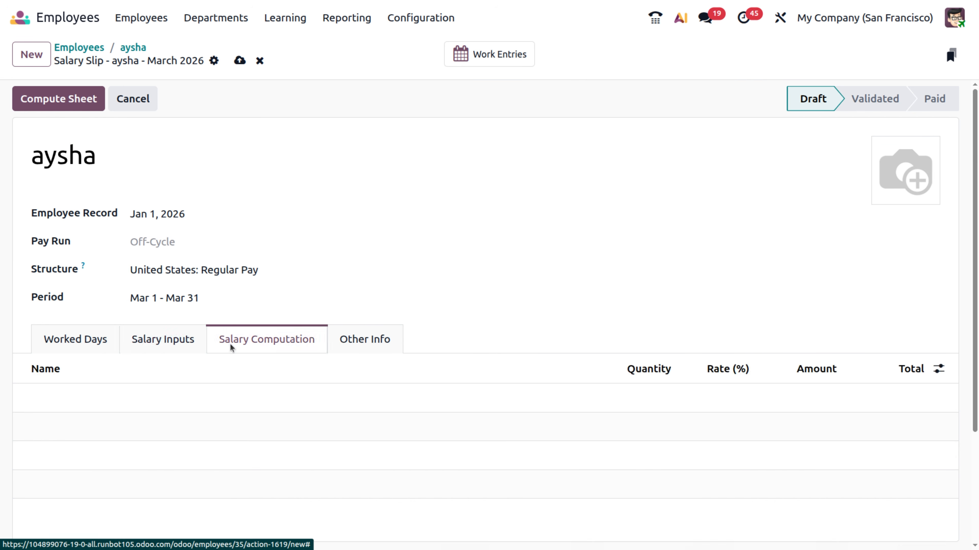
left_click(371, 343)
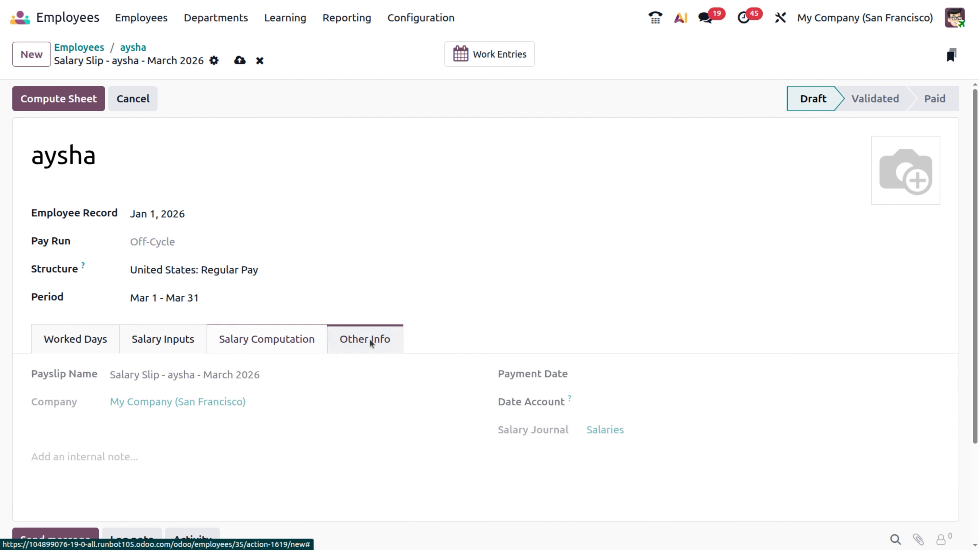
Step: Compute the sheet of the draft March 2026 payslip and review its salary computation lines down to Net Salary
left_click(278, 342)
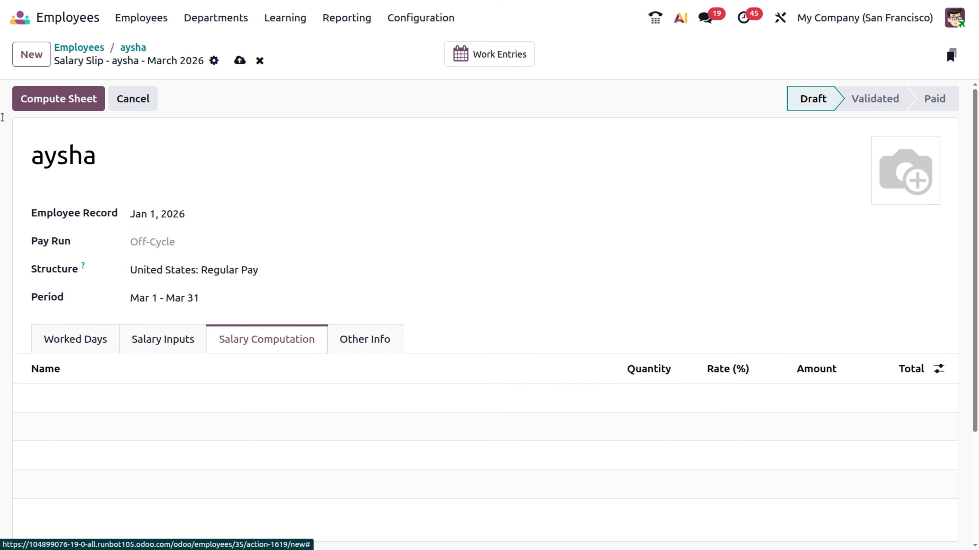
left_click(64, 100)
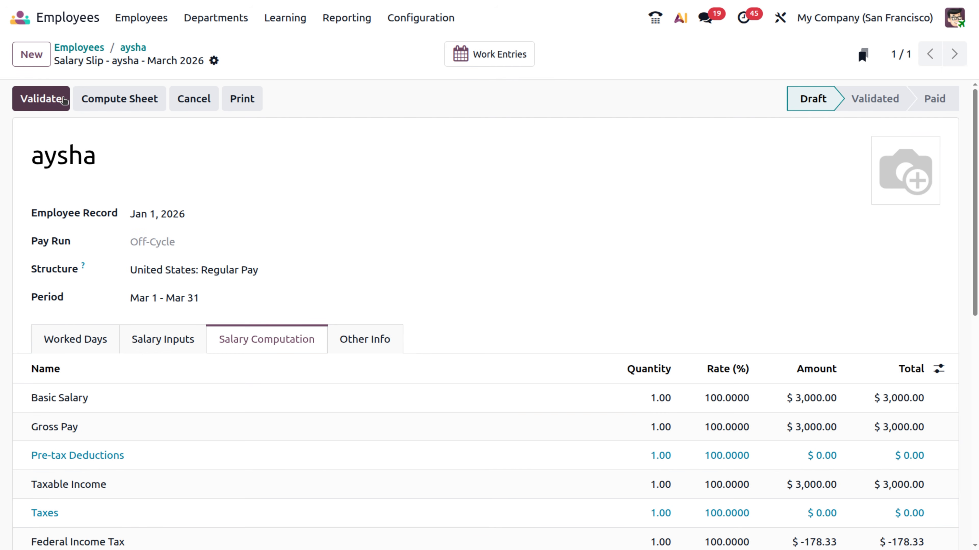
scroll(242, 378, "down", 4)
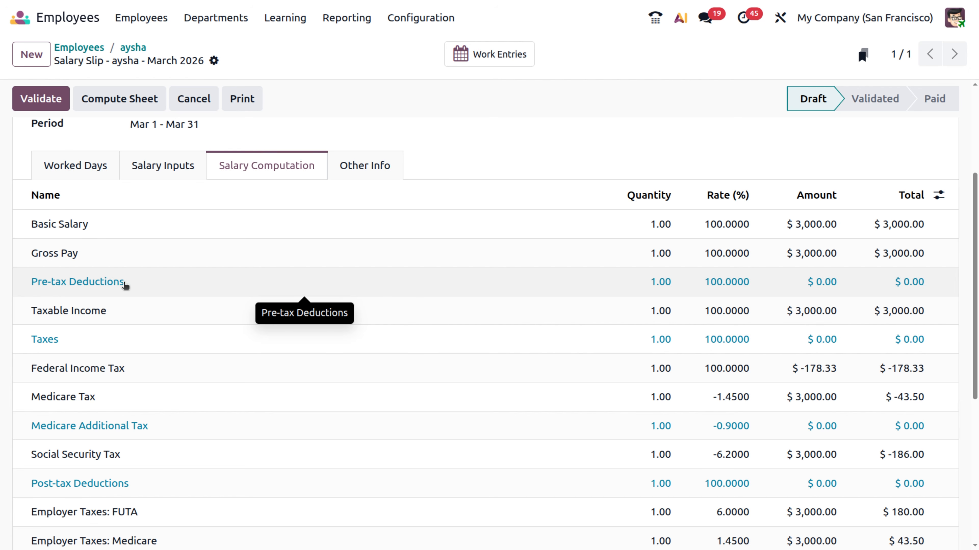
scroll(117, 315, "down", 5)
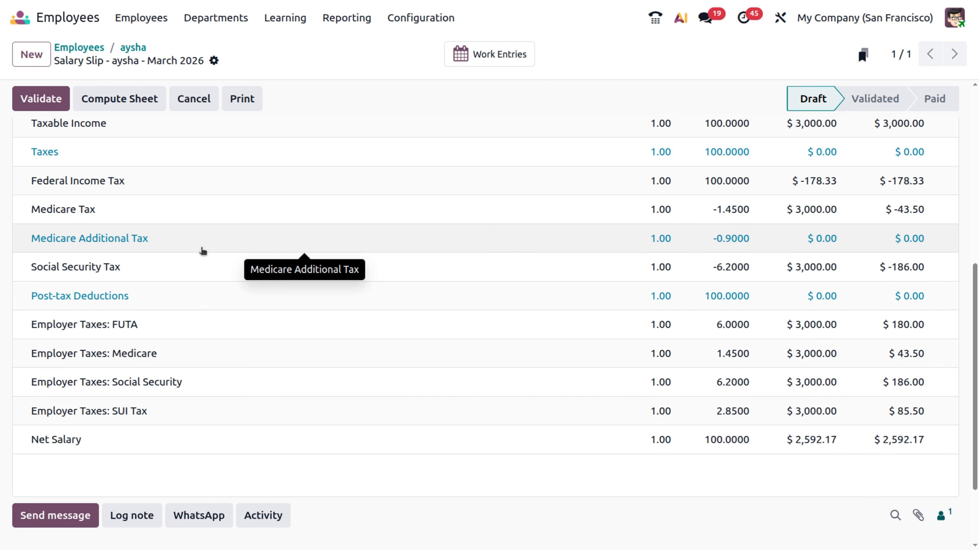
scroll(203, 252, "up", 3)
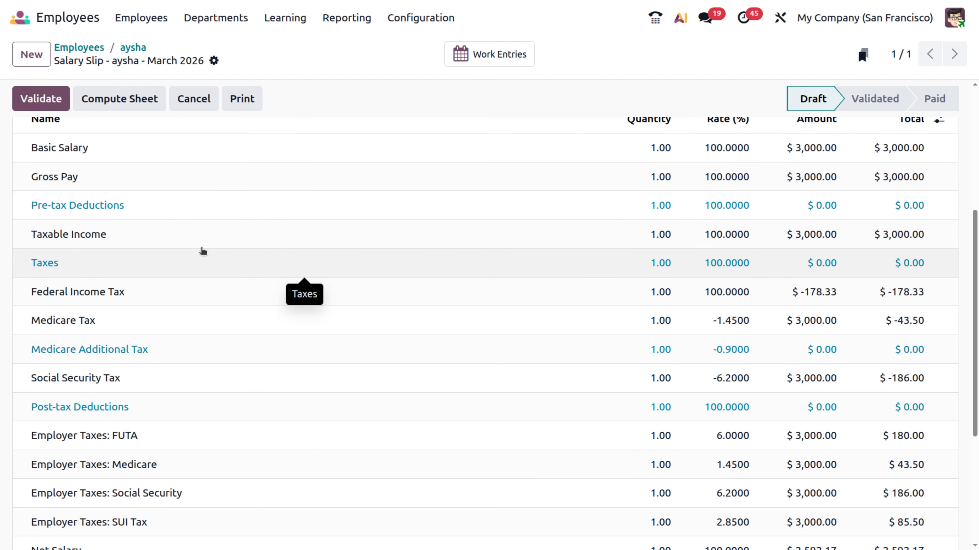
scroll(219, 239, "down", 5)
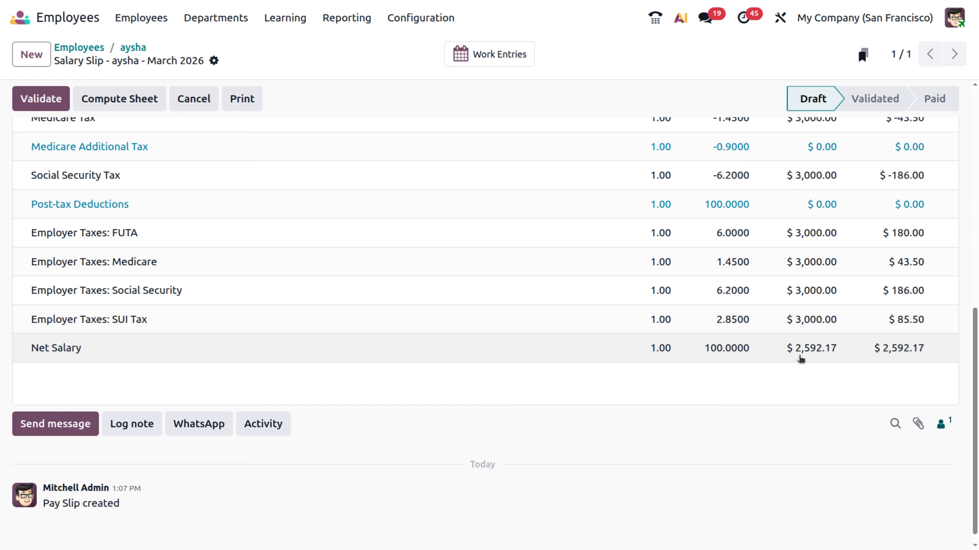
scroll(800, 359, "up", 5)
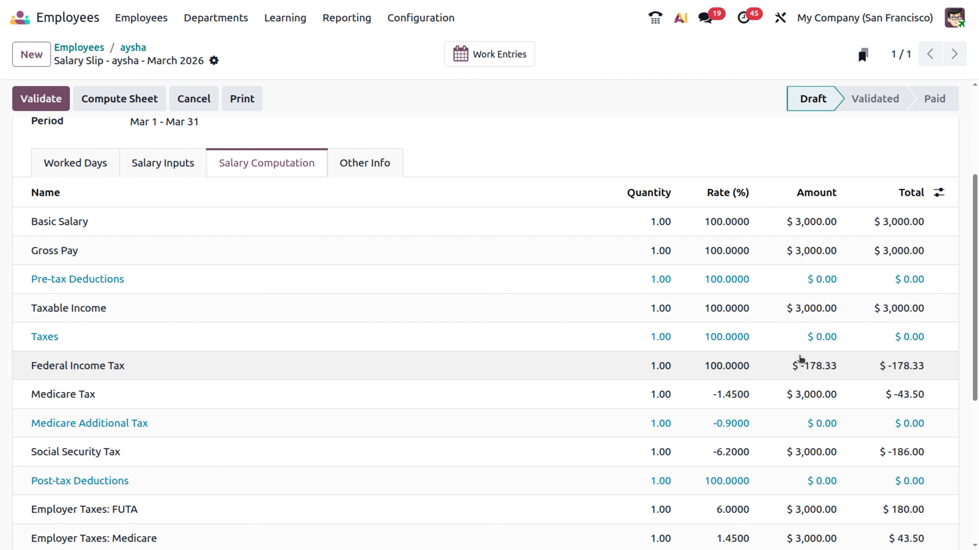
scroll(799, 358, "up", 5)
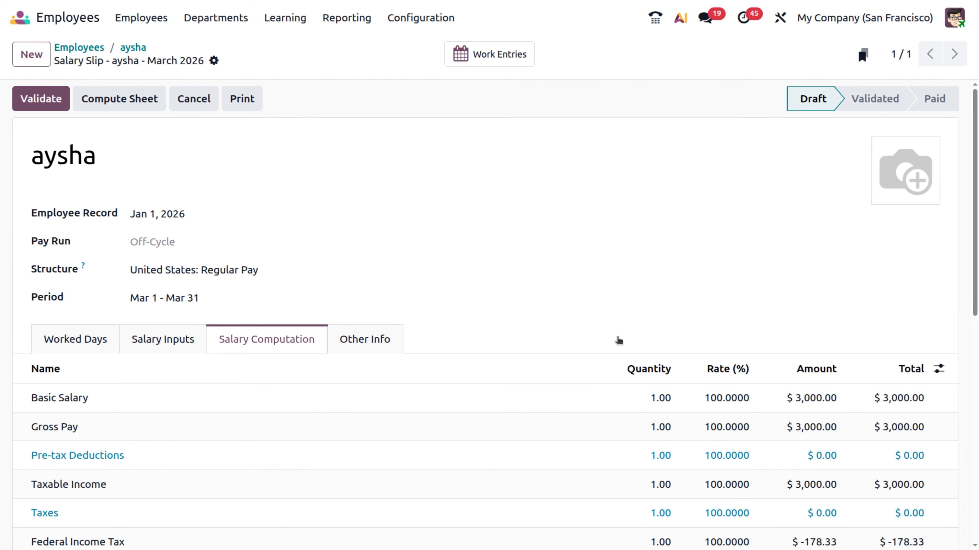
Step: Add a Commission line with an amount of 200 to the payslip's salary inputs
left_click(171, 344)
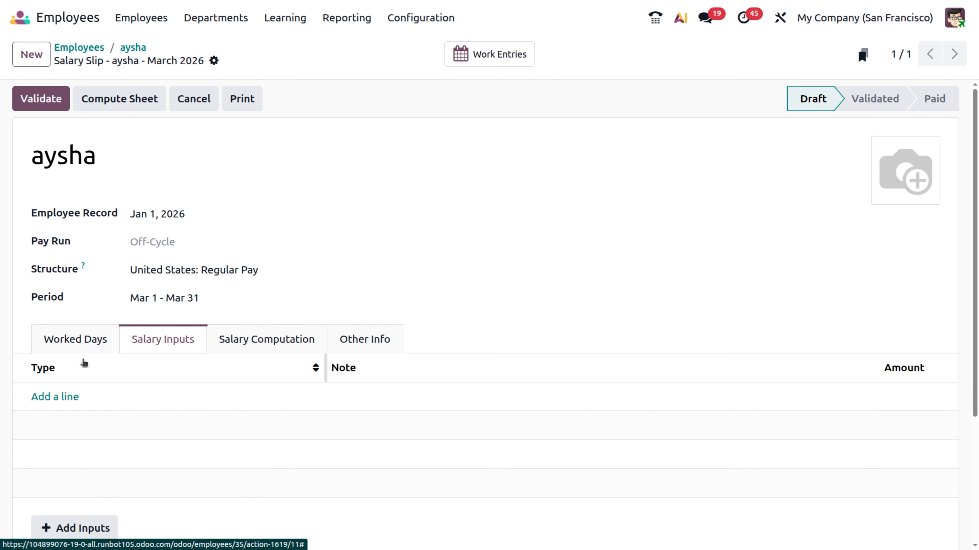
left_click(54, 397)
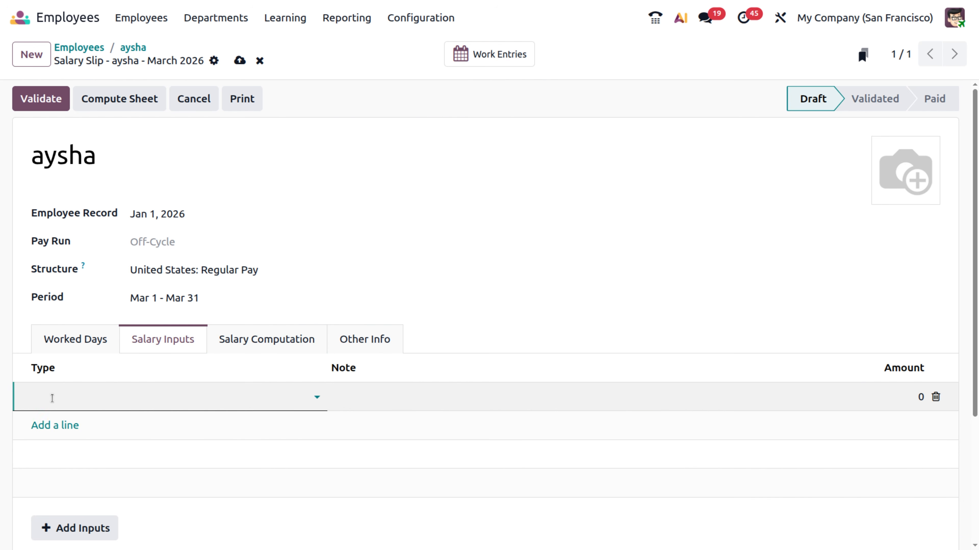
left_click(52, 398)
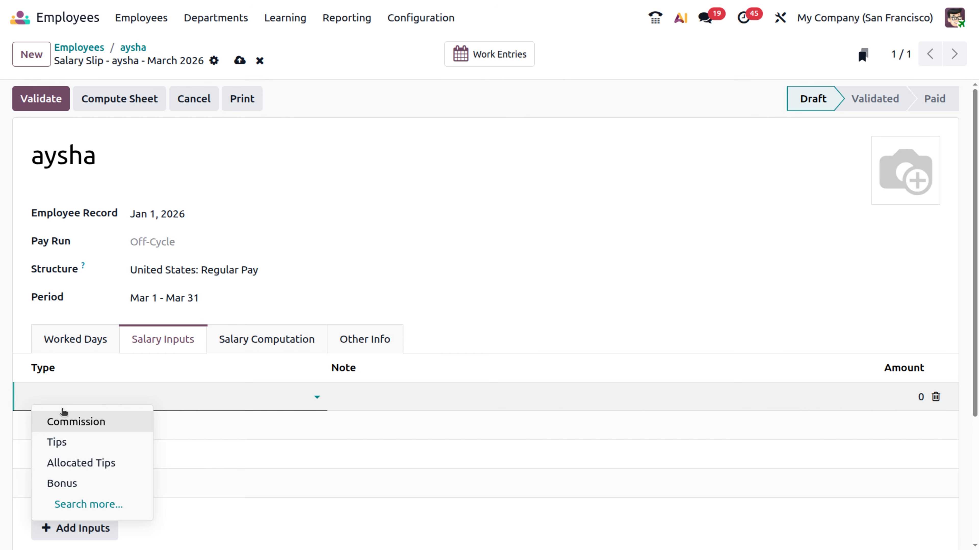
left_click(66, 422)
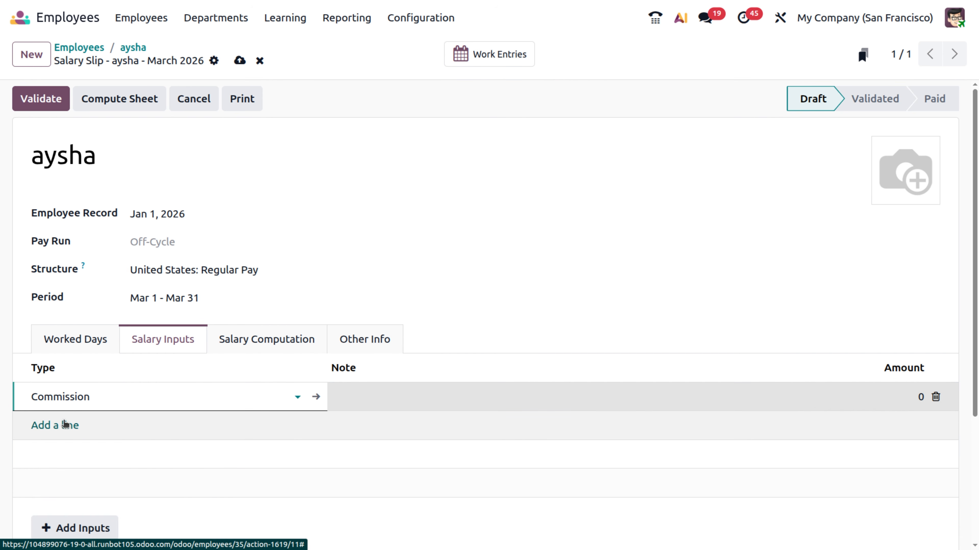
left_click(371, 399)
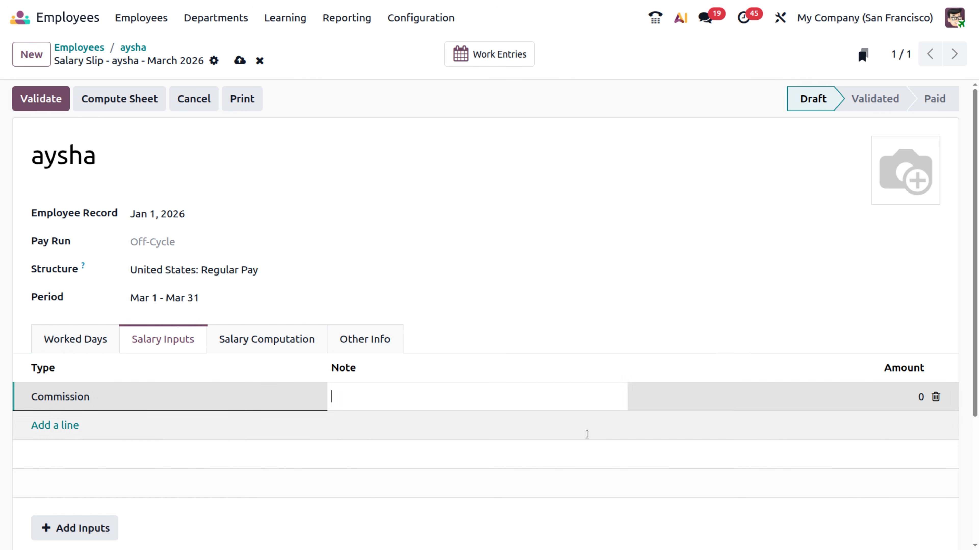
left_click(913, 394)
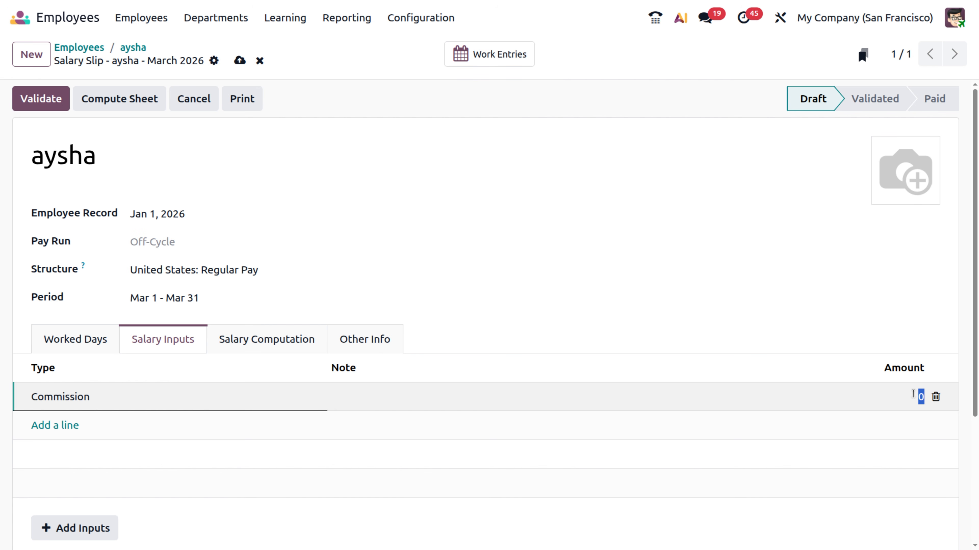
type("200")
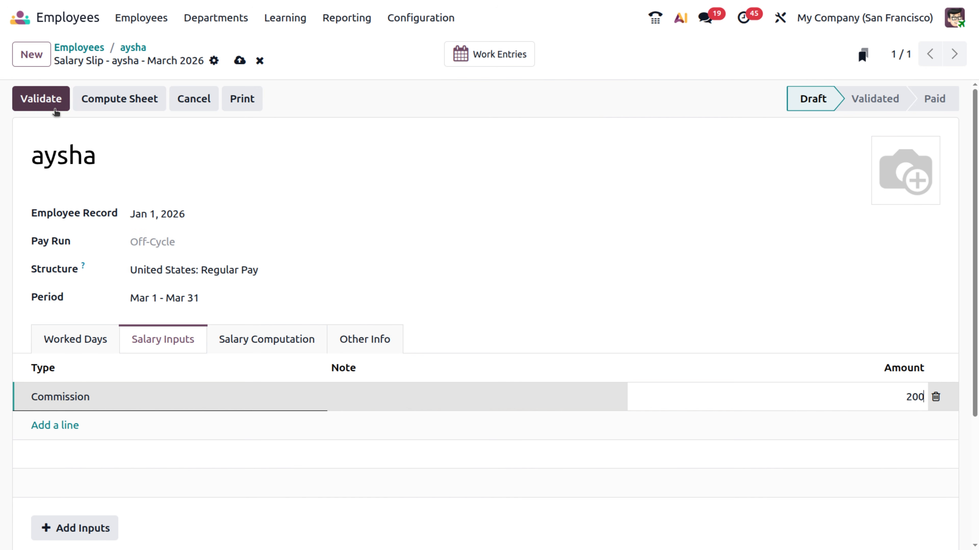
Step: Recompute the payslip sheet with the commission and review the updated salary computation down to Net Salary
left_click(109, 106)
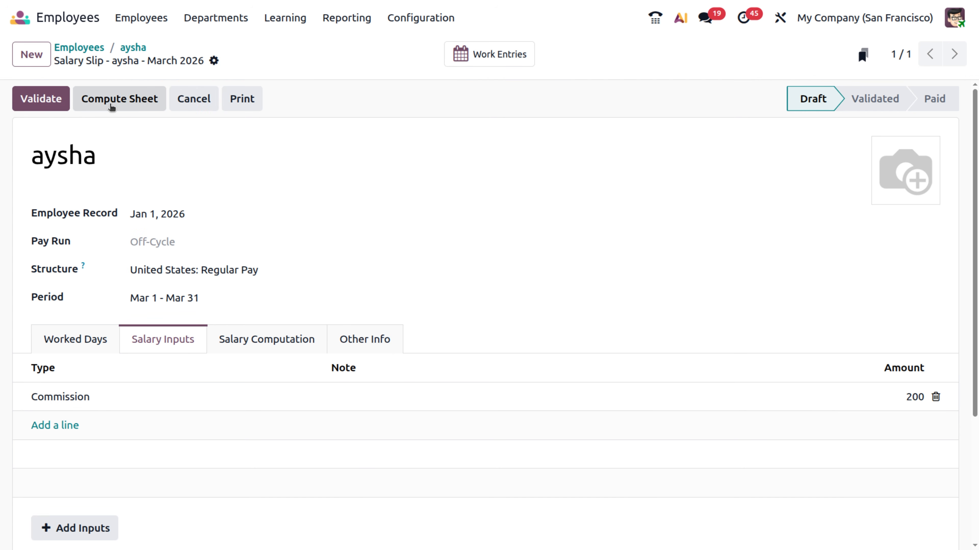
left_click(236, 339)
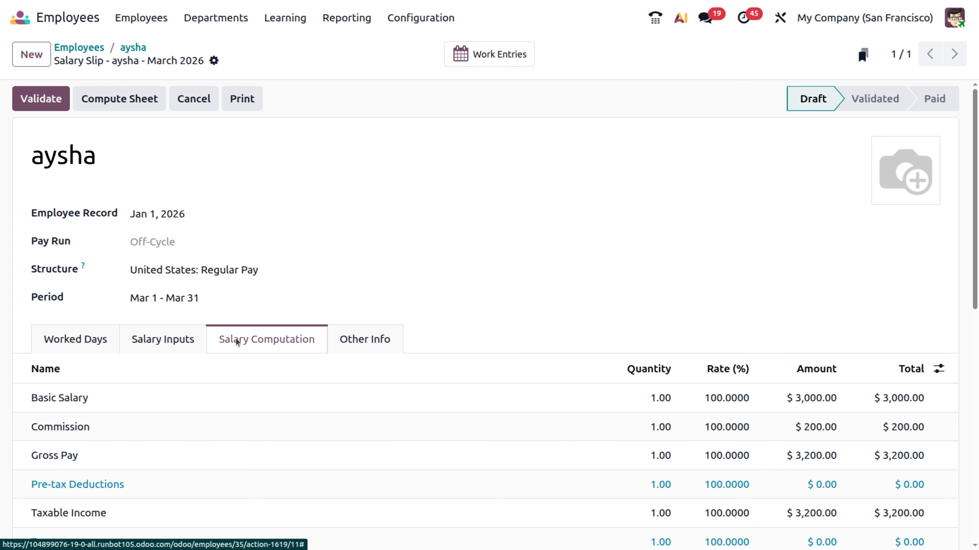
scroll(235, 338, "down", 2)
scroll(236, 339, "down", 5)
scroll(236, 339, "up", 3)
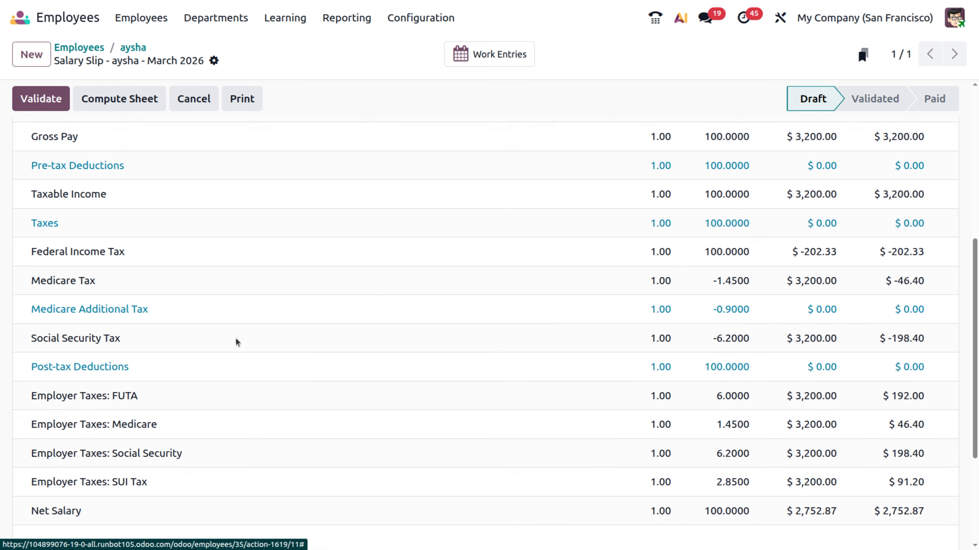
scroll(235, 339, "down", 1)
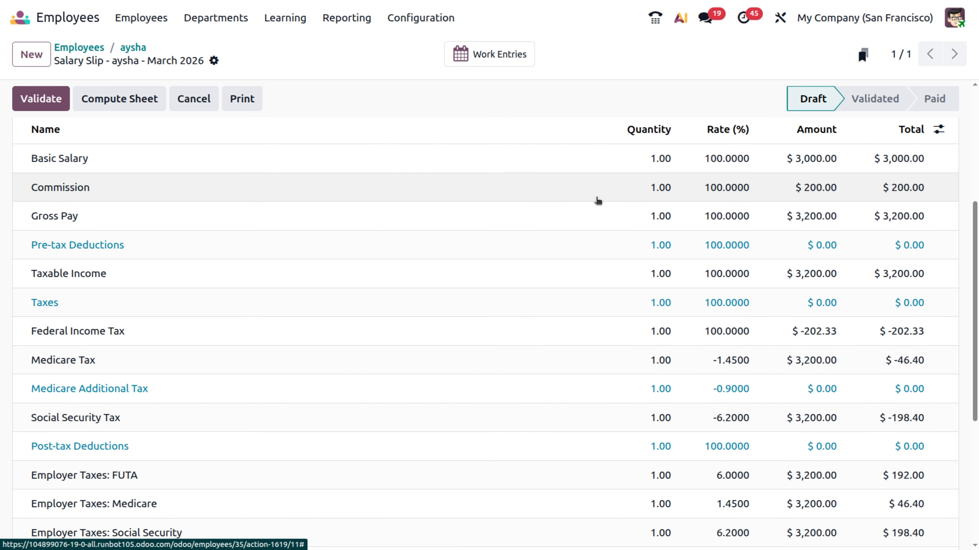
scroll(805, 193, "down", 5)
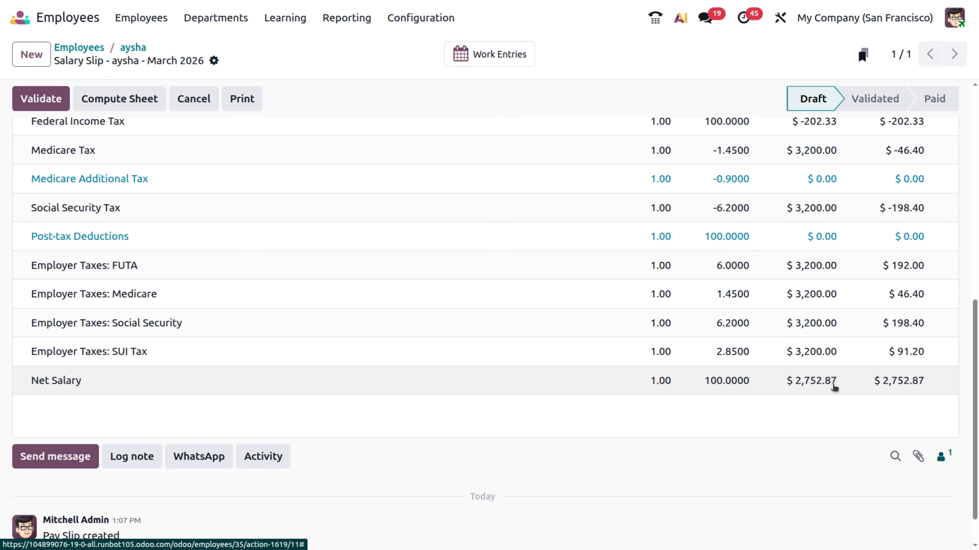
left_click_drag(832, 384, 625, 447)
left_click(625, 447)
scroll(614, 376, "up", 10)
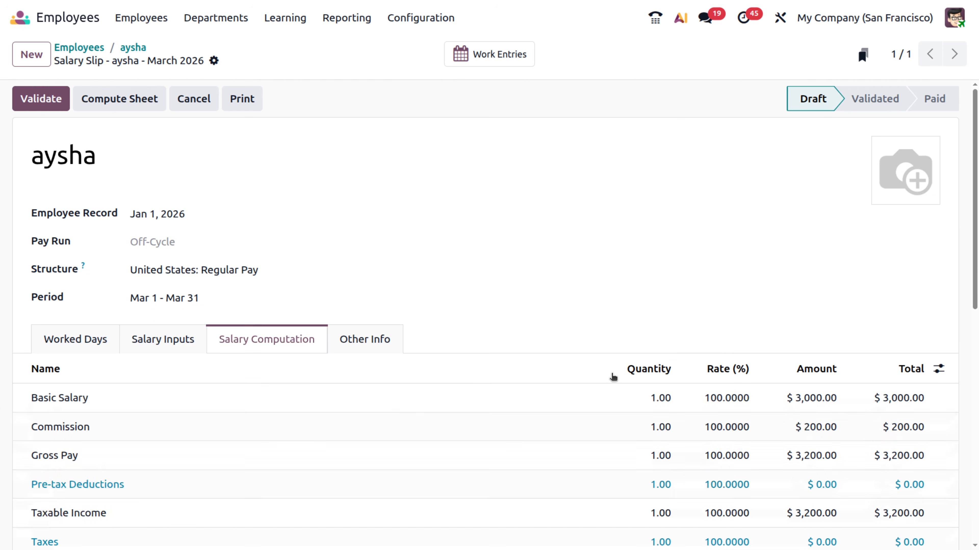
Step: Recheck the salary inputs and computation, and validate the payslip
left_click(150, 331)
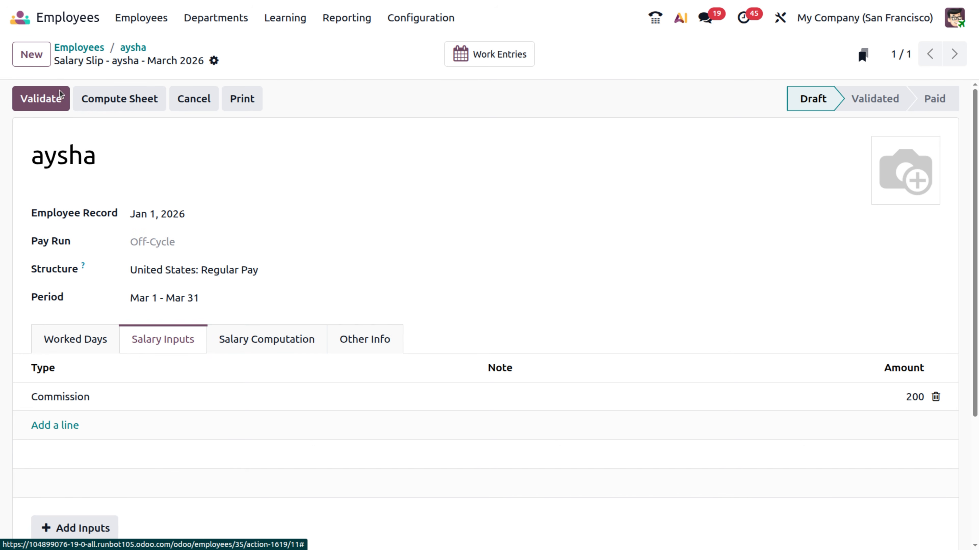
left_click(291, 347)
left_click(50, 104)
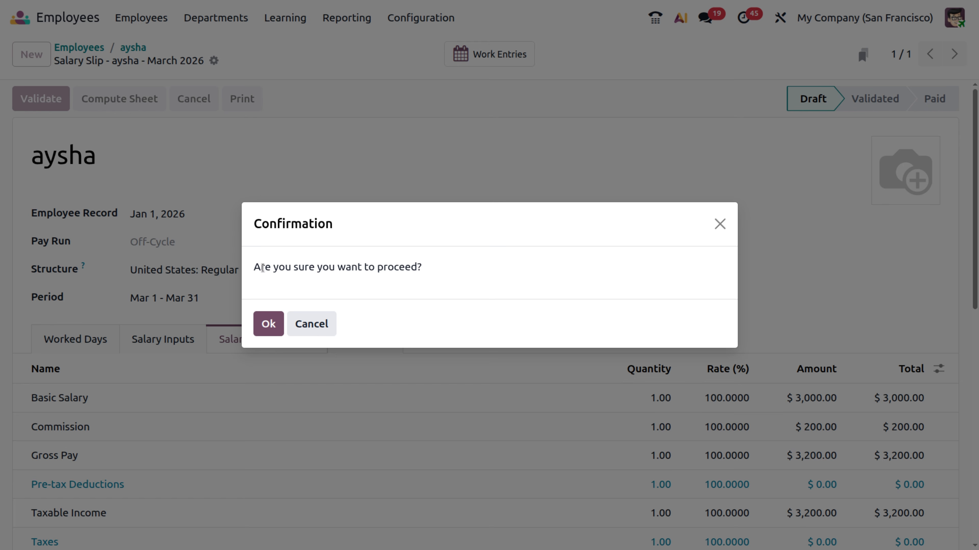
left_click(269, 325)
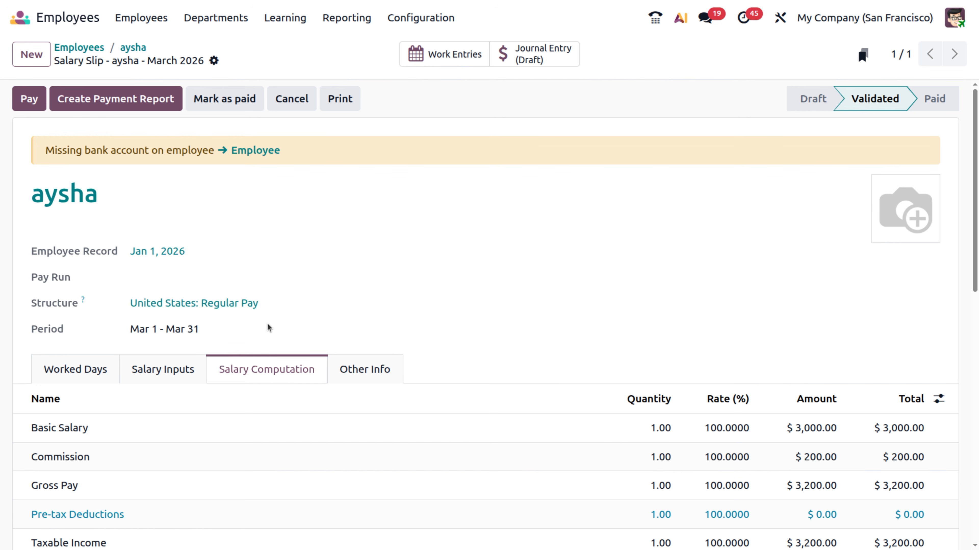